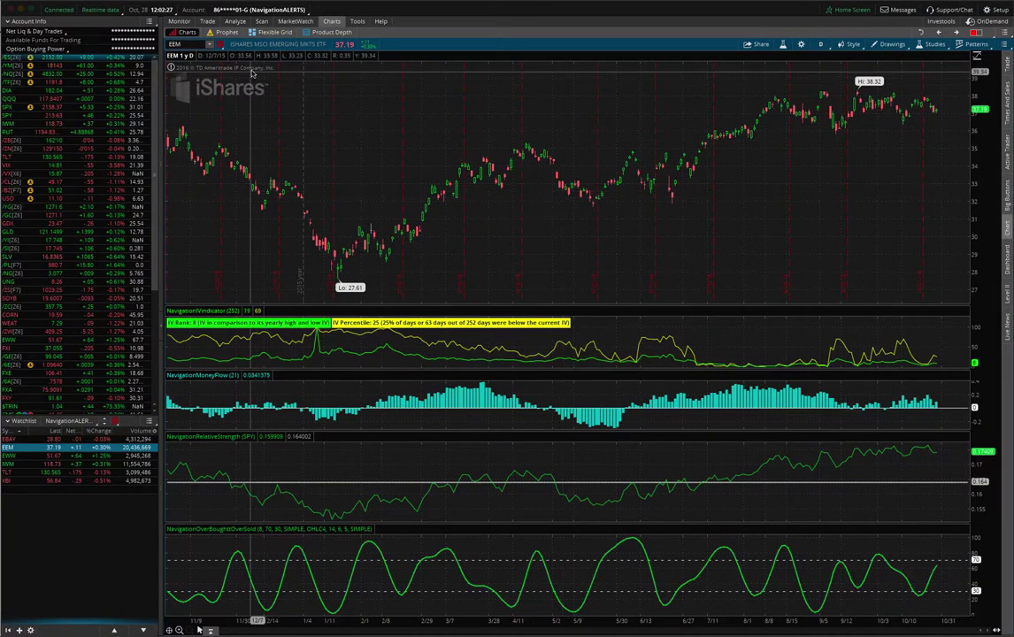
Slide the Analyze risk profile price slice to about 43.25 and show the short 33.5 put's fills.
click(236, 21)
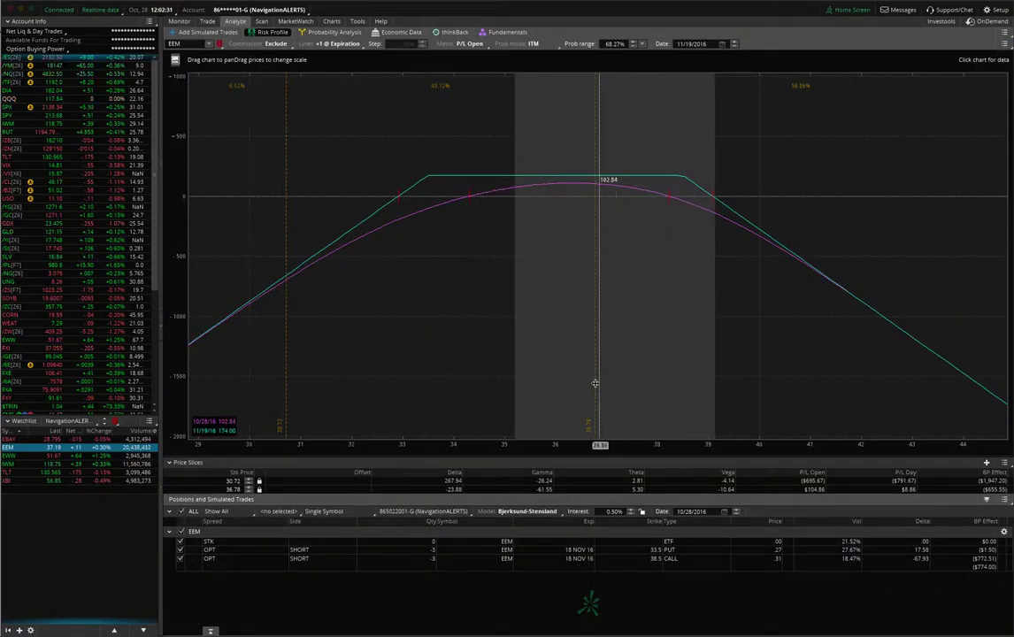
drag(595, 385, 796, 382)
drag(872, 383, 923, 385)
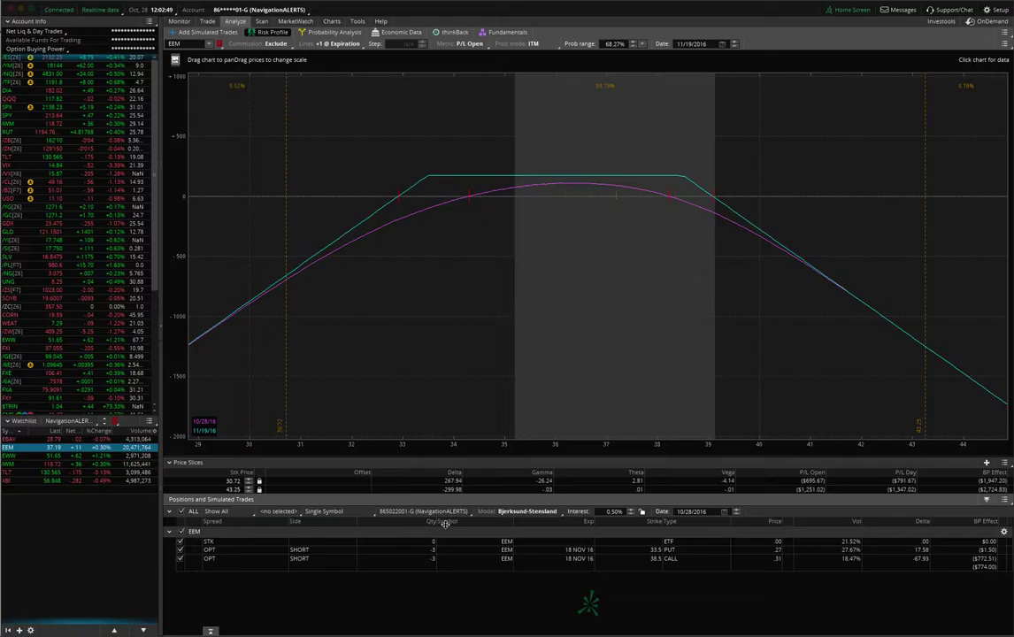
click(424, 551)
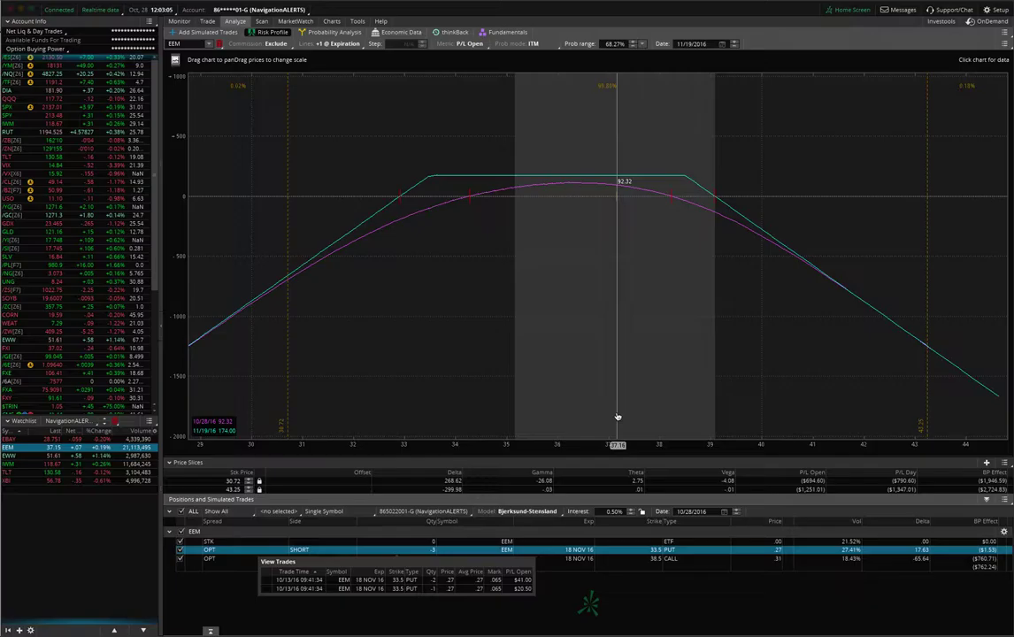
Send a closing order buying back both legs of the 33.5/38.5 strangle at a 0.27 limit.
drag(641, 552, 639, 560)
right_click(639, 560)
mouse_move(699, 568)
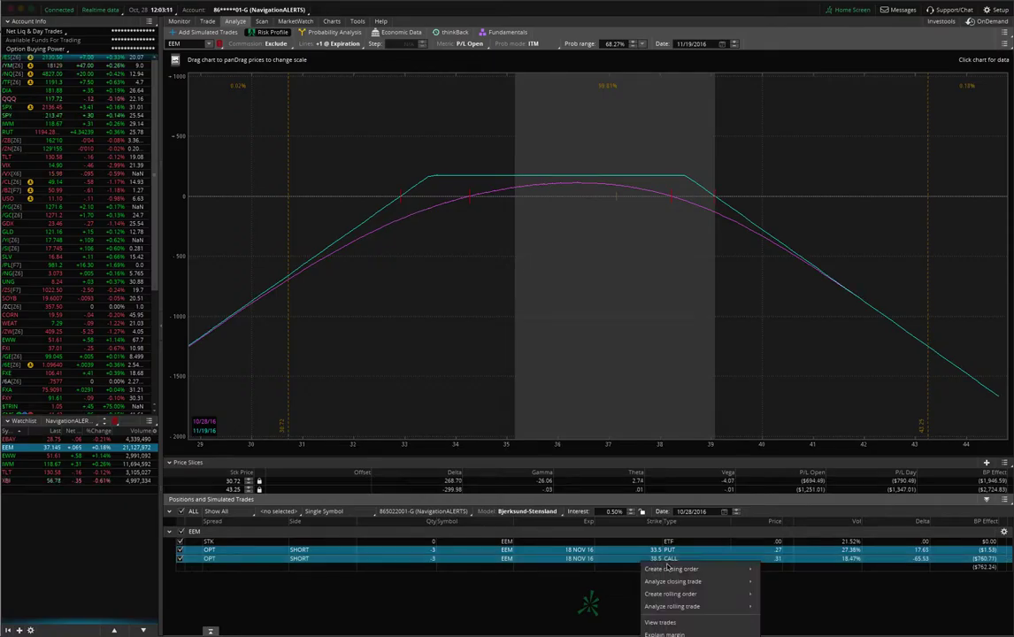
click(769, 570)
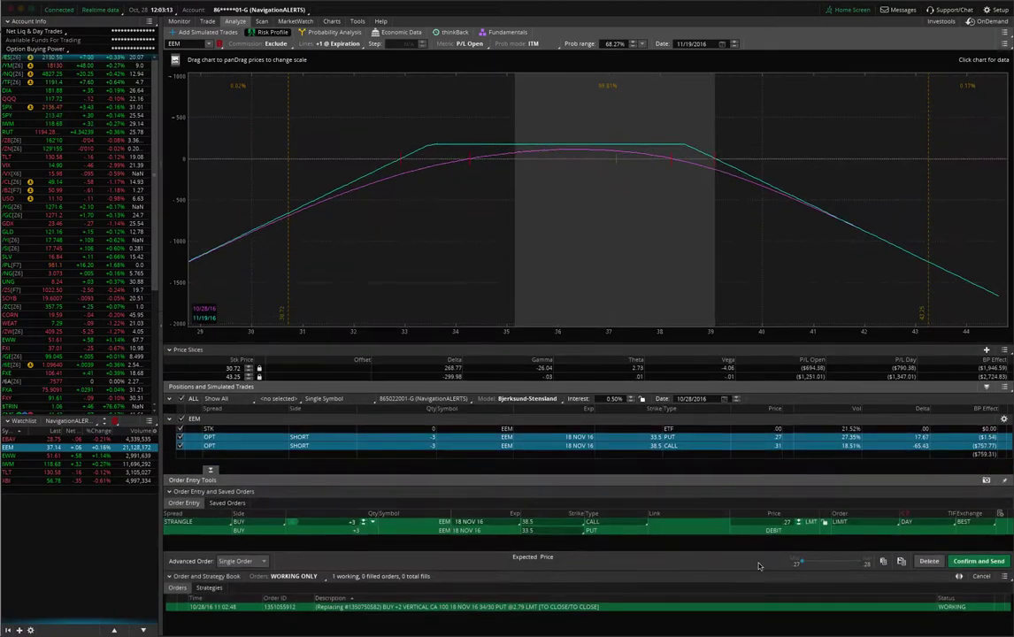
click(973, 561)
click(968, 562)
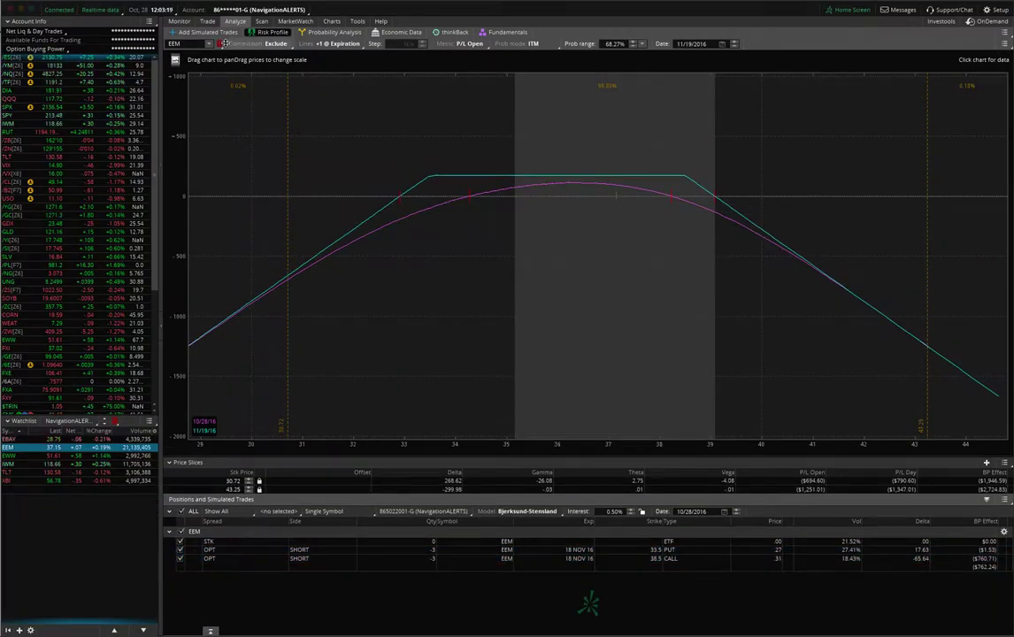
In the Trade tab's Order Book, cancel/replace the working strangle order at 0.28.
click(207, 21)
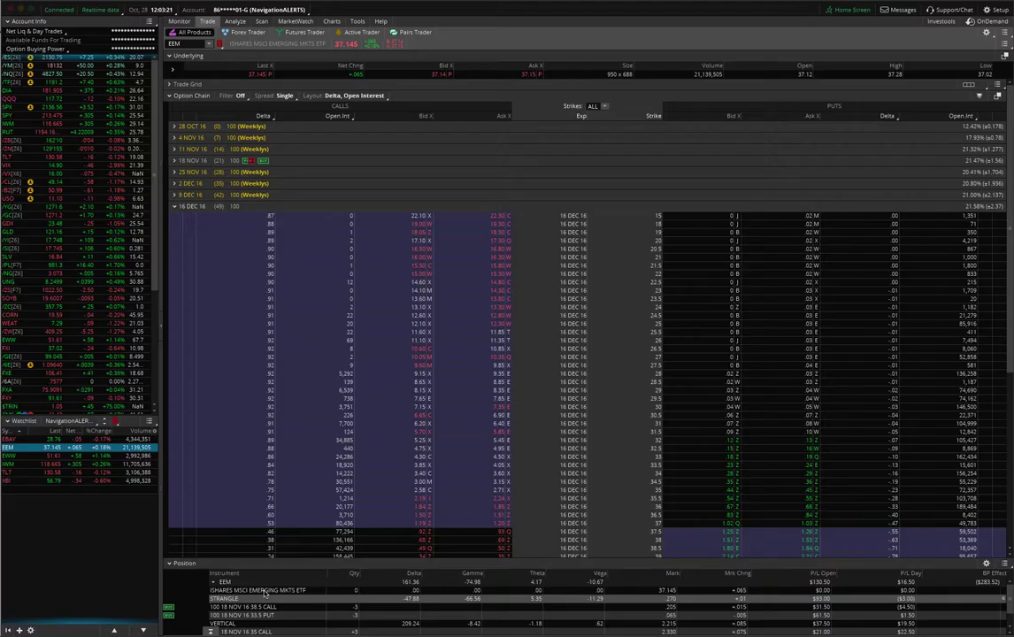
click(344, 633)
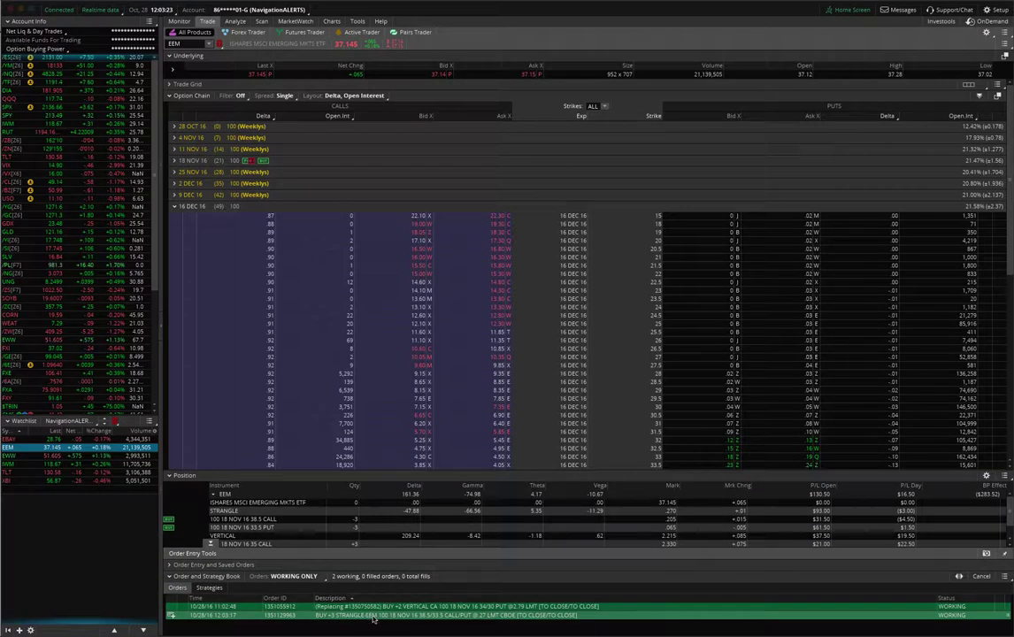
right_click(380, 614)
click(411, 530)
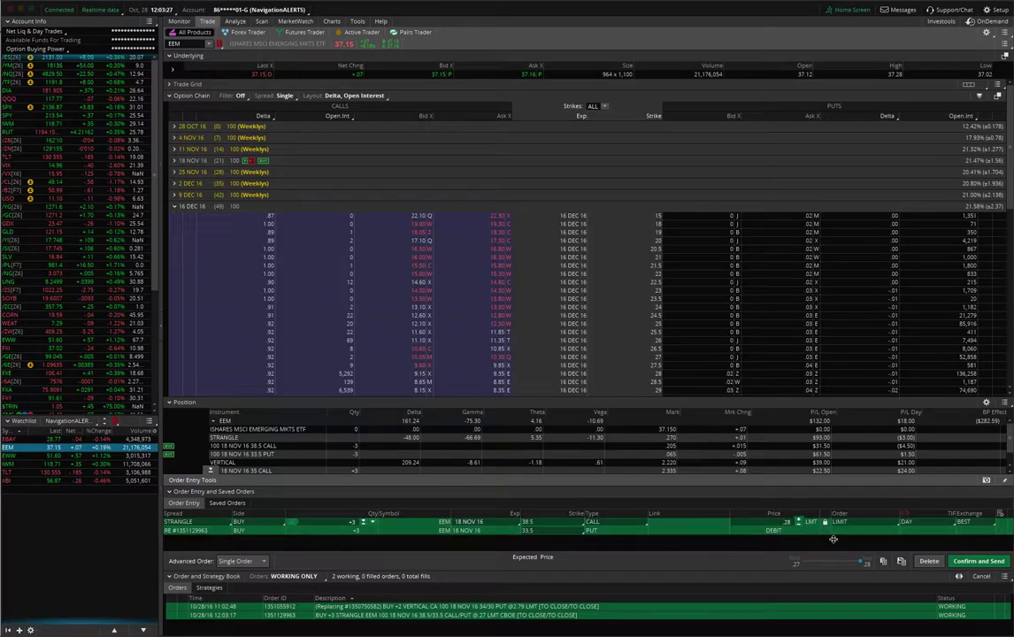
click(964, 562)
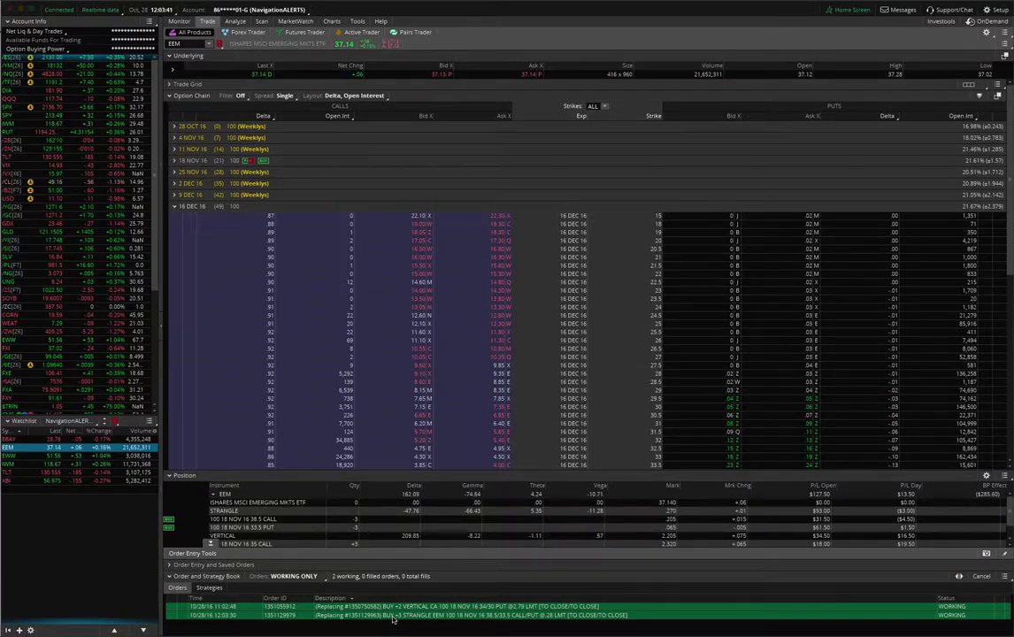
Cancel/replace the working strangle order again at 0.29 and send it.
right_click(393, 620)
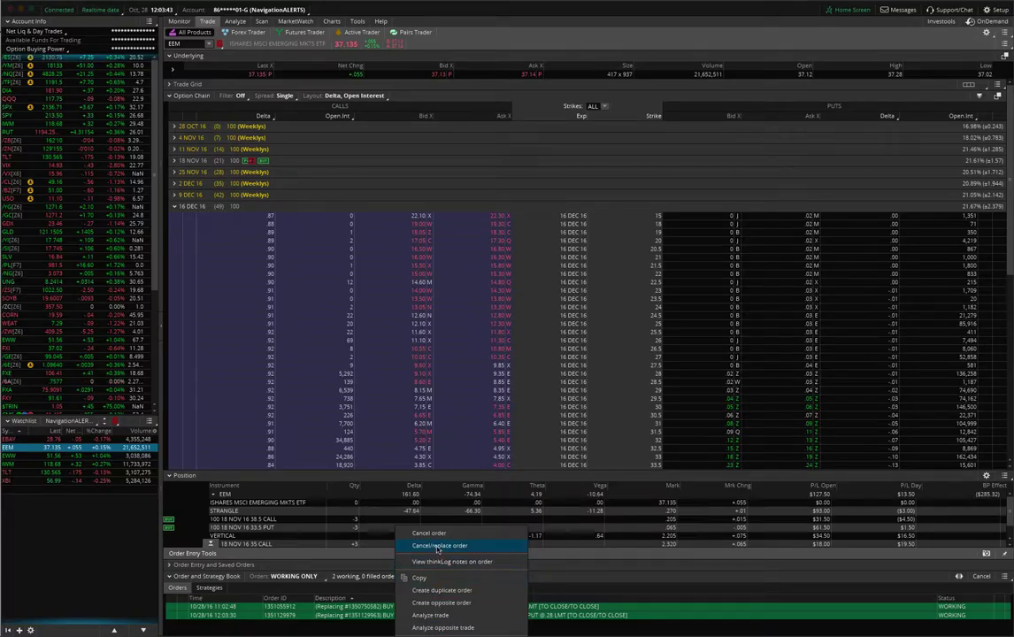
click(436, 545)
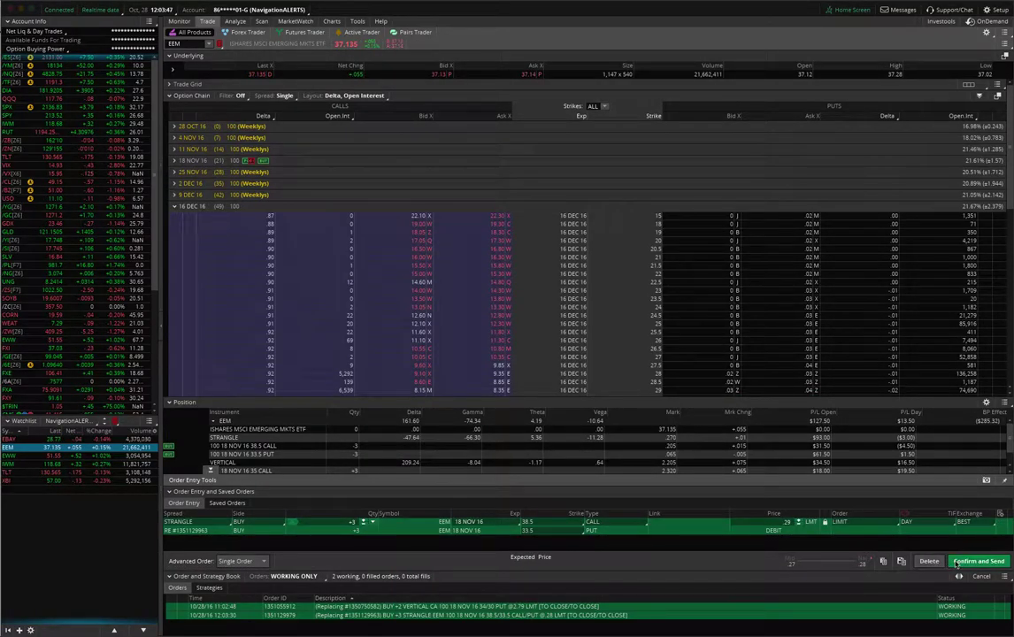
click(965, 560)
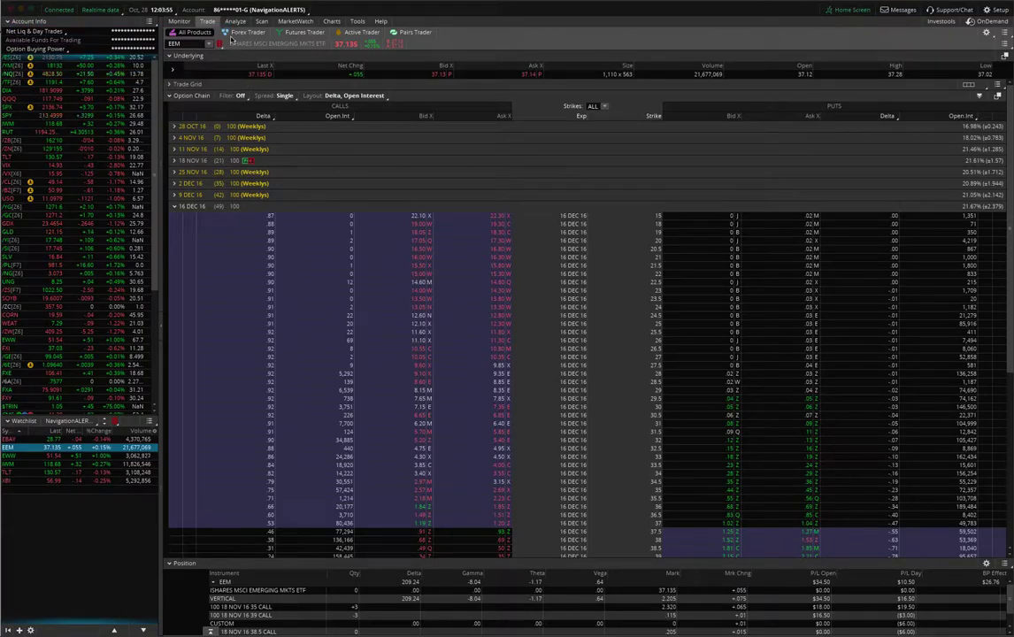
Return to Analyze to see the flat zero risk profile with both legs at quantity 0.
click(235, 20)
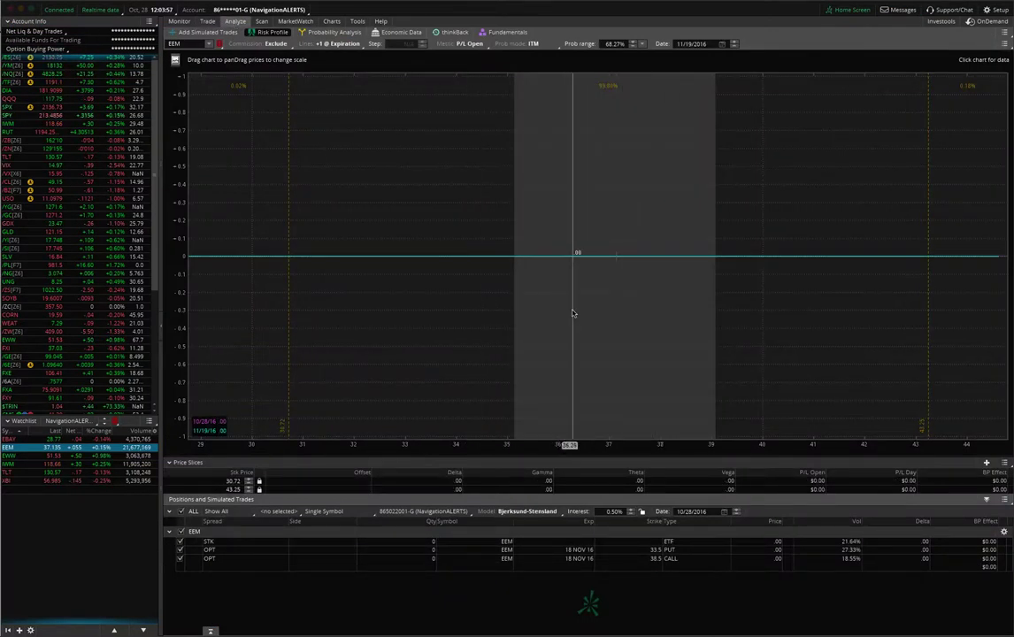